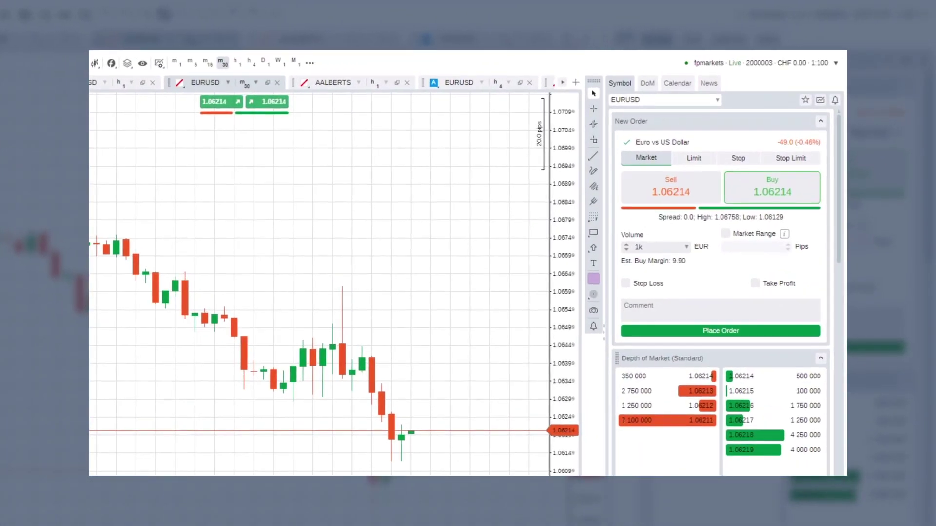
- Bring up the symbol picker with Popular Markets and asset categories for a new chart
{"action": "left_click", "coordinate": [575, 82]}
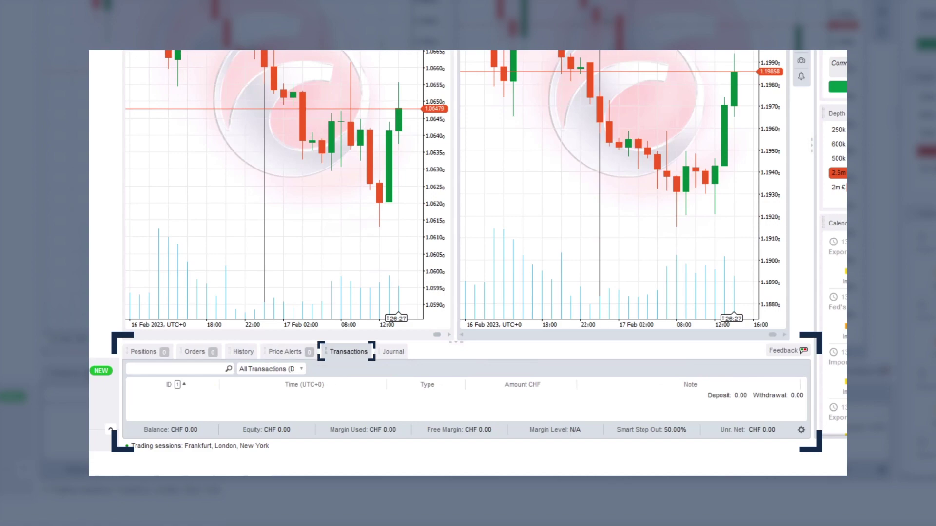
- Show the Journal log in the bottom terminal with its 'cTrader started' entry
{"action": "left_click", "coordinate": [393, 352]}
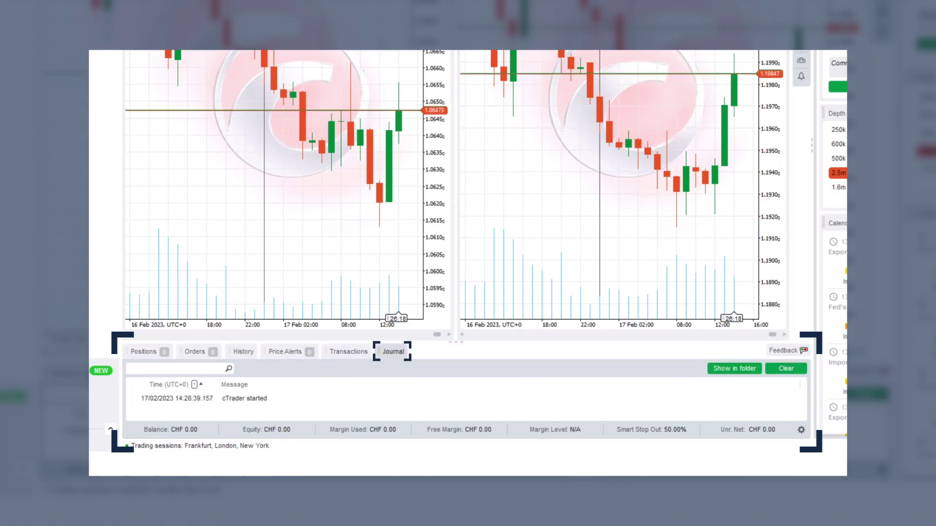